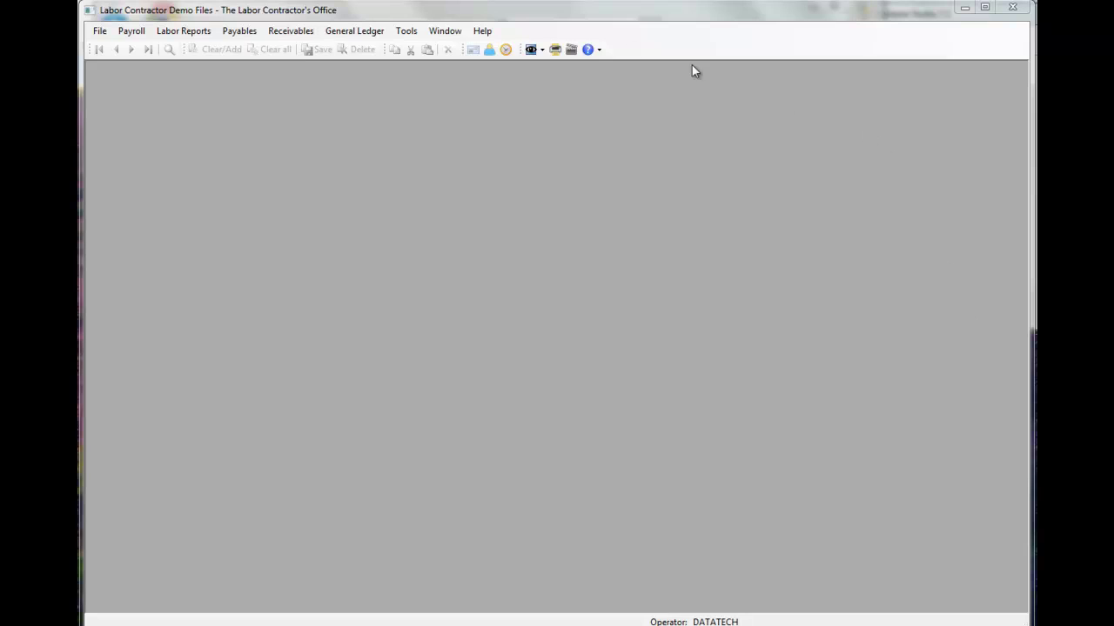
Open the Payroll Tax Reports Control Center and load the quarter closing data for year 2013, quarter Q1.
{"action": "left_click", "coordinate": [131, 30]}
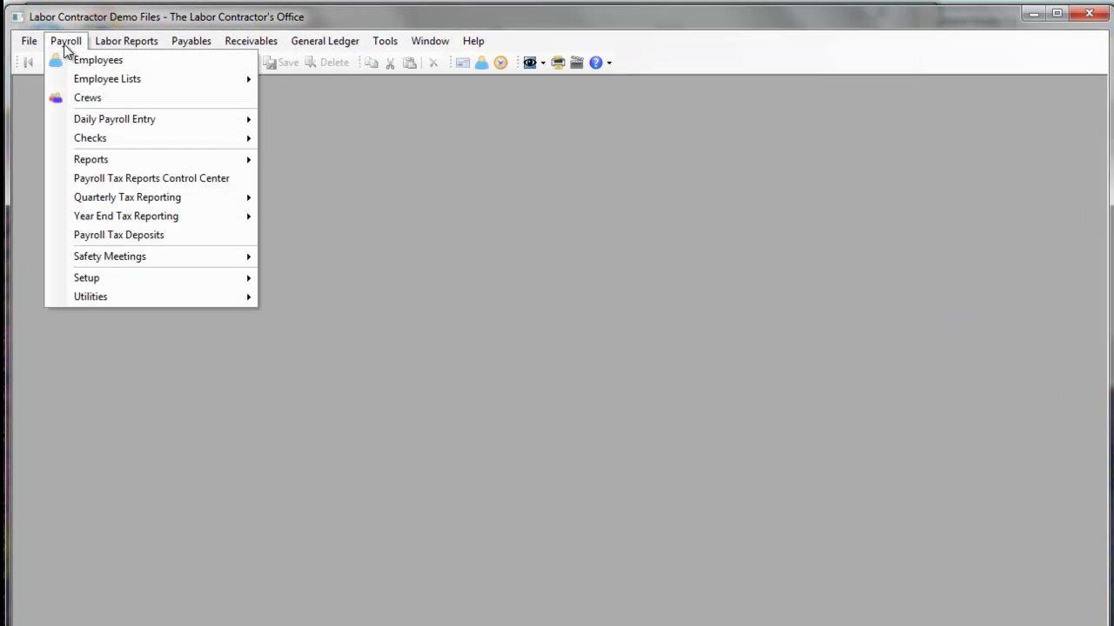
{"action": "left_click", "coordinate": [87, 179]}
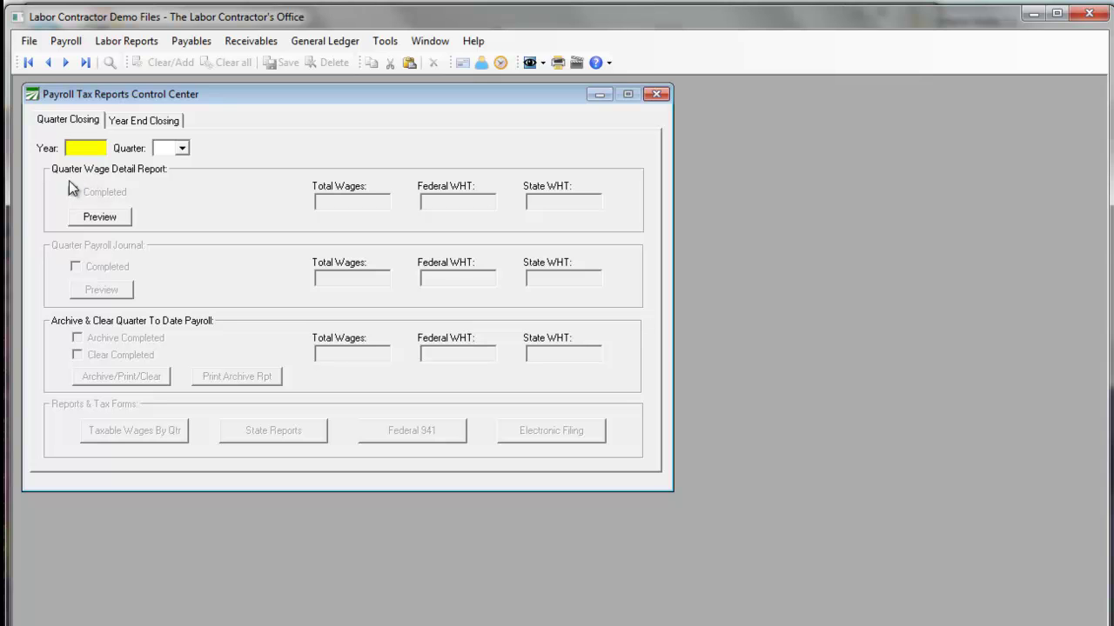
{"action": "type", "text": "2013"}
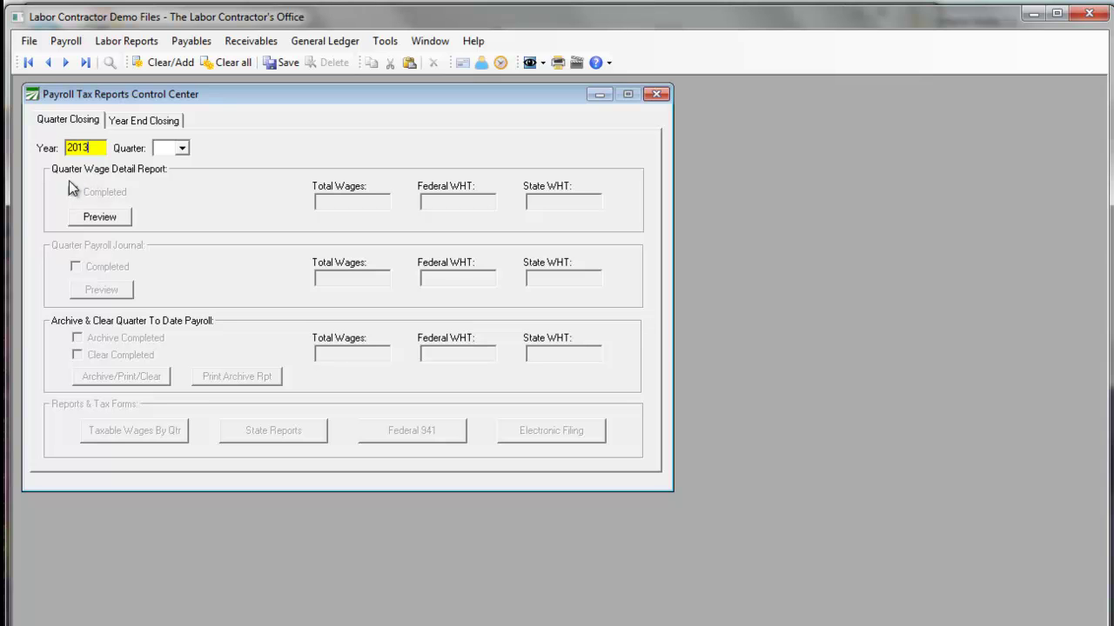
{"action": "key", "text": "Tab"}
{"action": "key", "text": "alt+Down"}
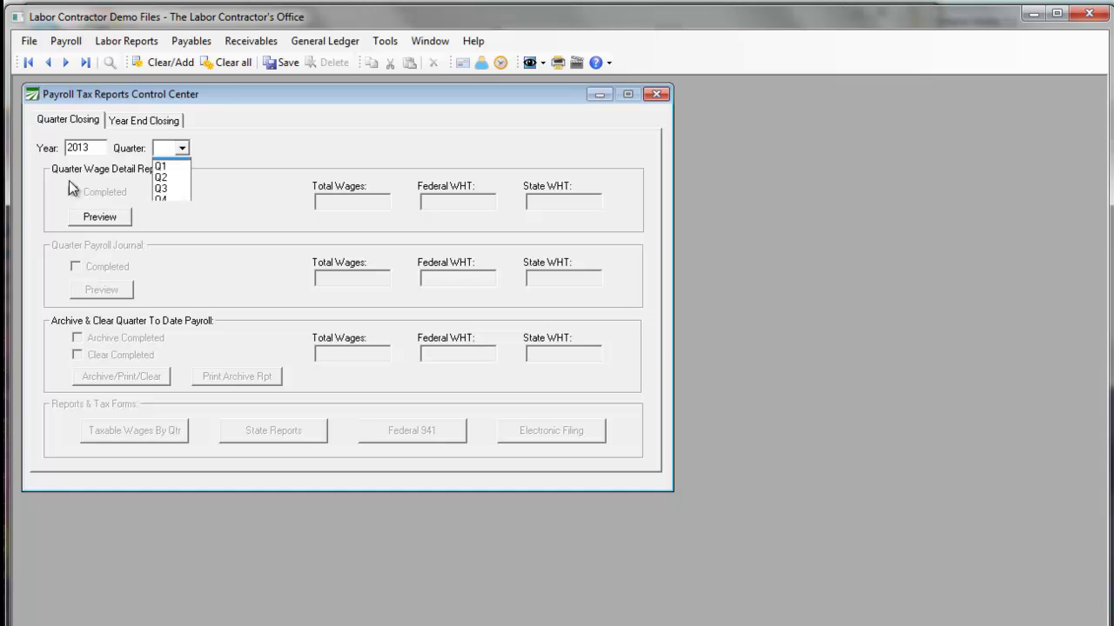
{"action": "key", "text": "Down"}
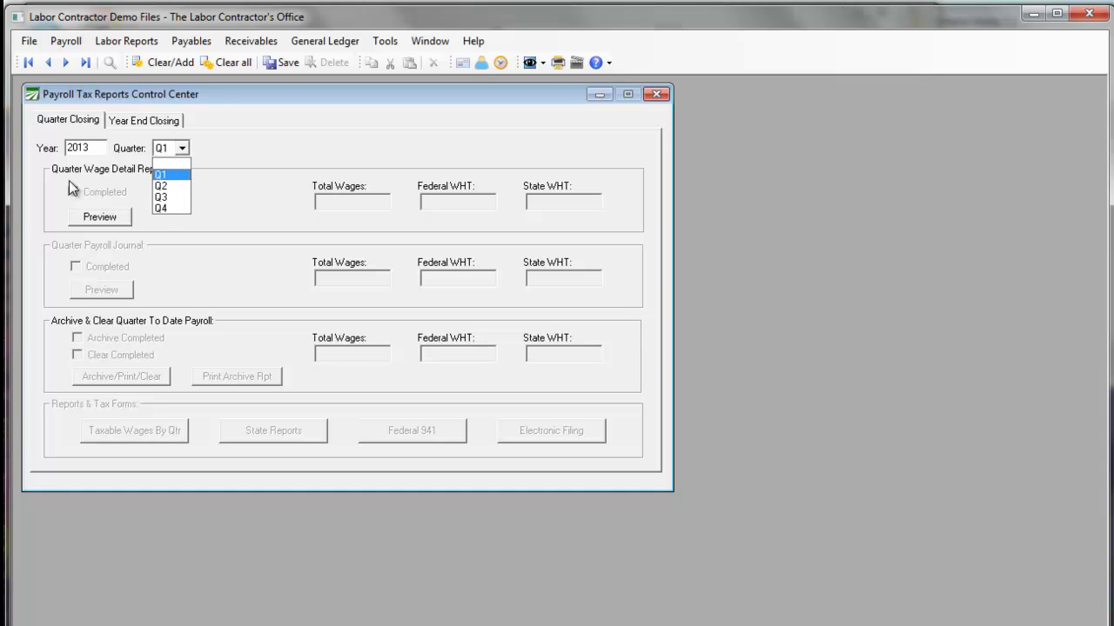
{"action": "key", "text": "Return"}
{"action": "key", "text": "Tab"}
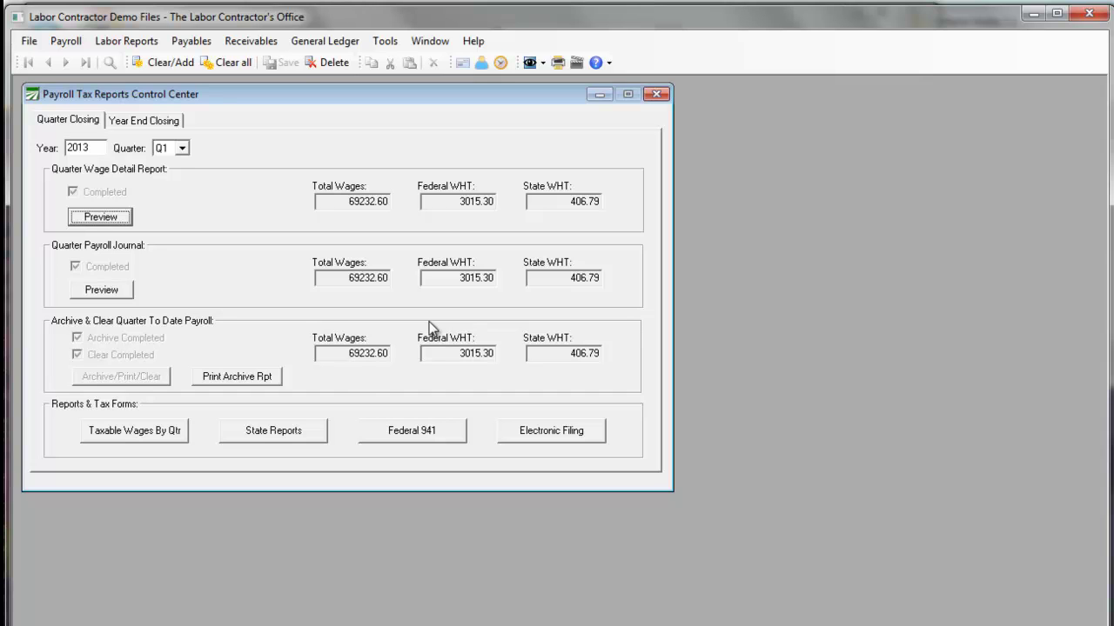
Open the state quarterly payroll report settings and enable Generate Electronic File.
{"action": "left_click", "coordinate": [267, 435]}
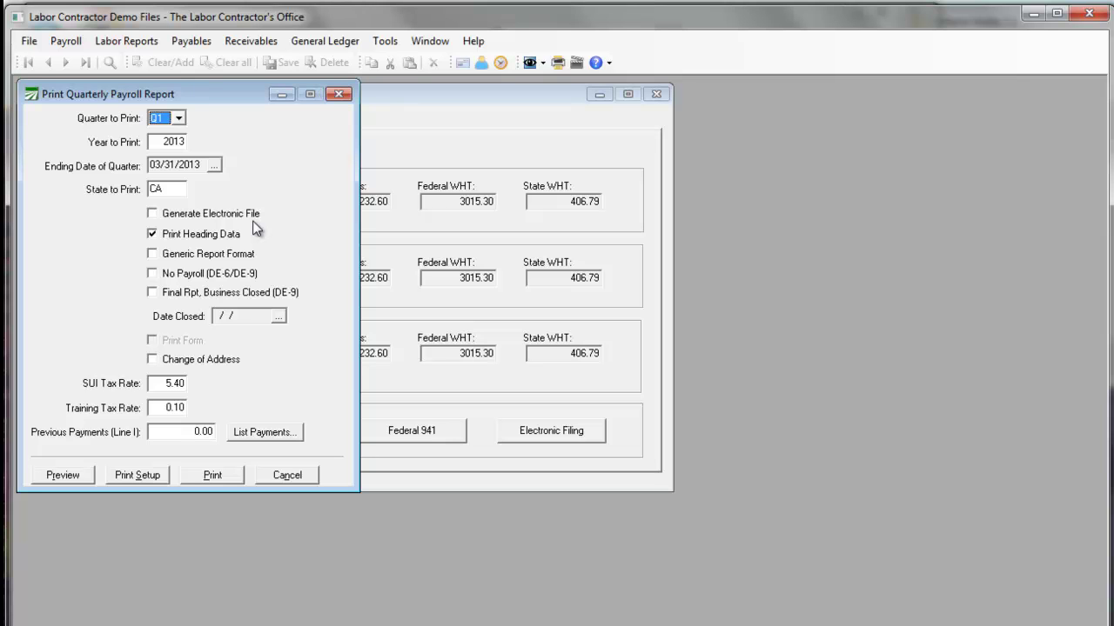
{"action": "left_click", "coordinate": [153, 215]}
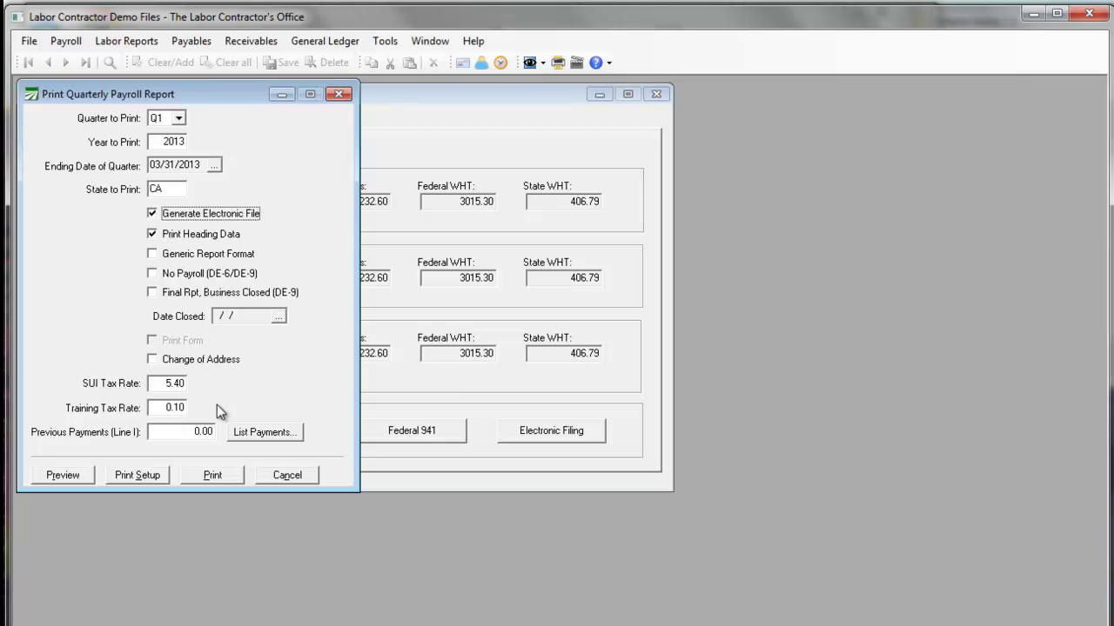
List the payments made to the Employment Development Department, extending the ending date to 4/15/2013, and close the vendor check inquiry.
{"action": "left_click", "coordinate": [261, 438]}
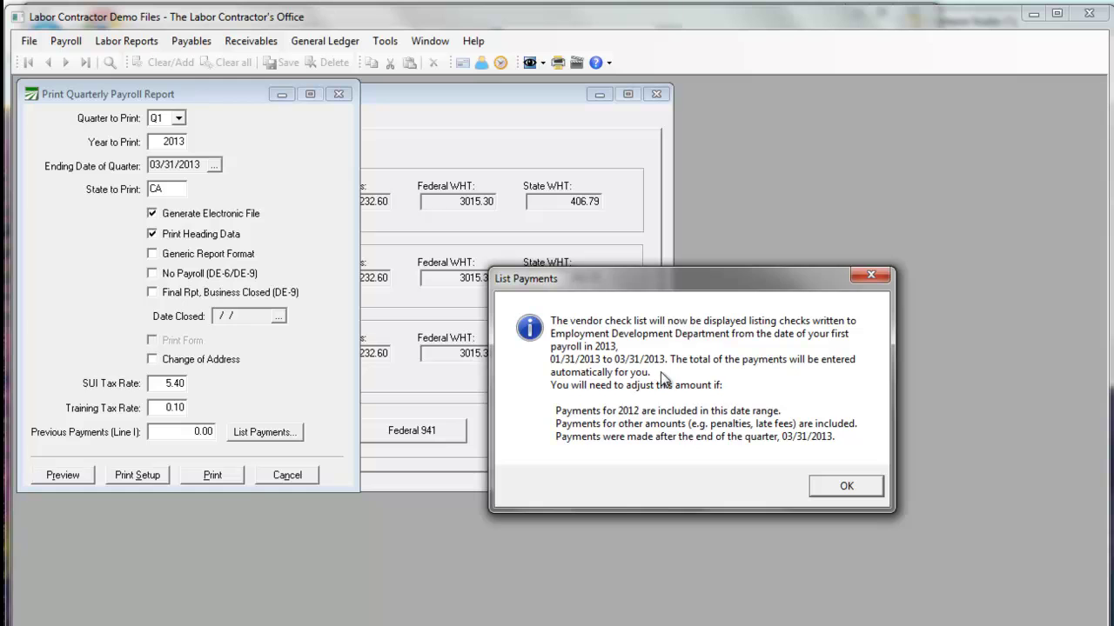
{"action": "left_click", "coordinate": [820, 487]}
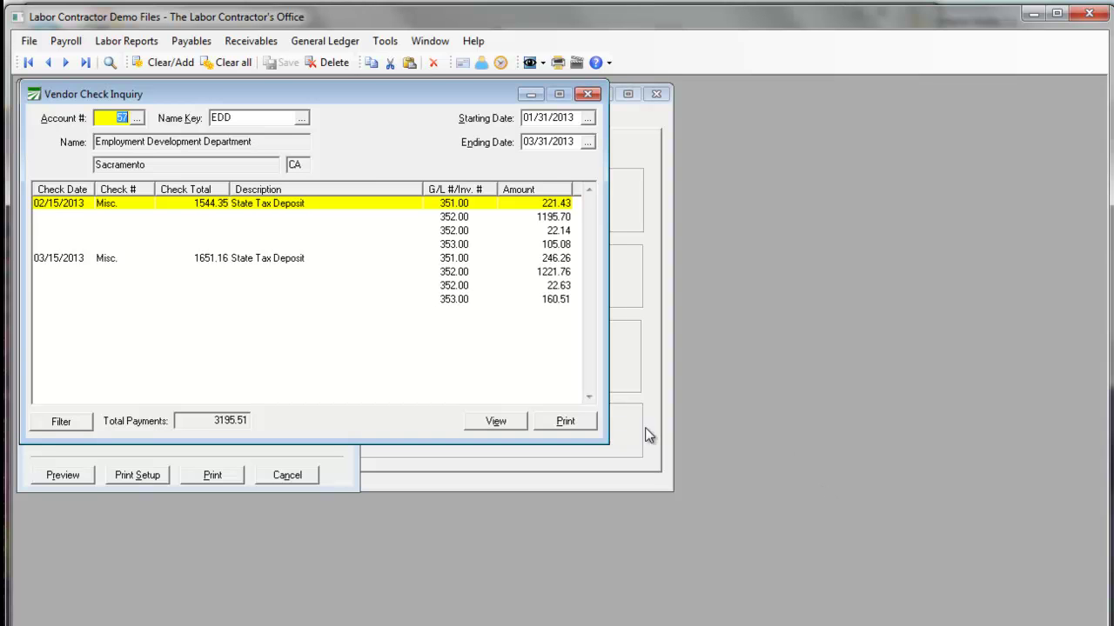
{"action": "left_click", "coordinate": [574, 144]}
{"action": "double_click", "coordinate": [574, 144]}
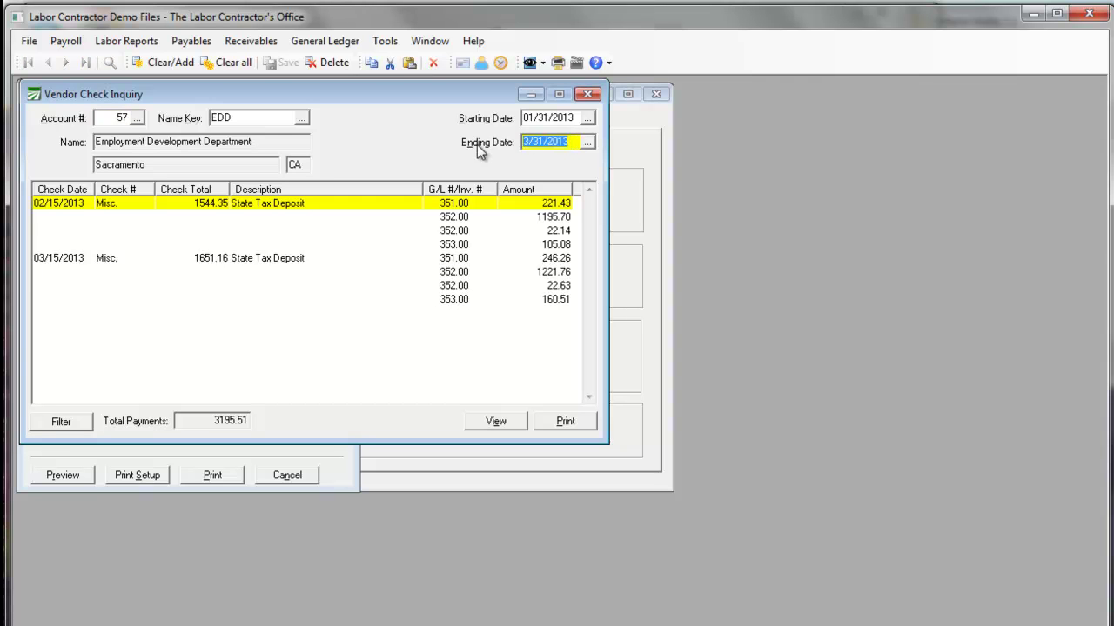
{"action": "type", "text": "4/15/20"}
{"action": "type", "text": "13"}
{"action": "key", "text": "Tab"}
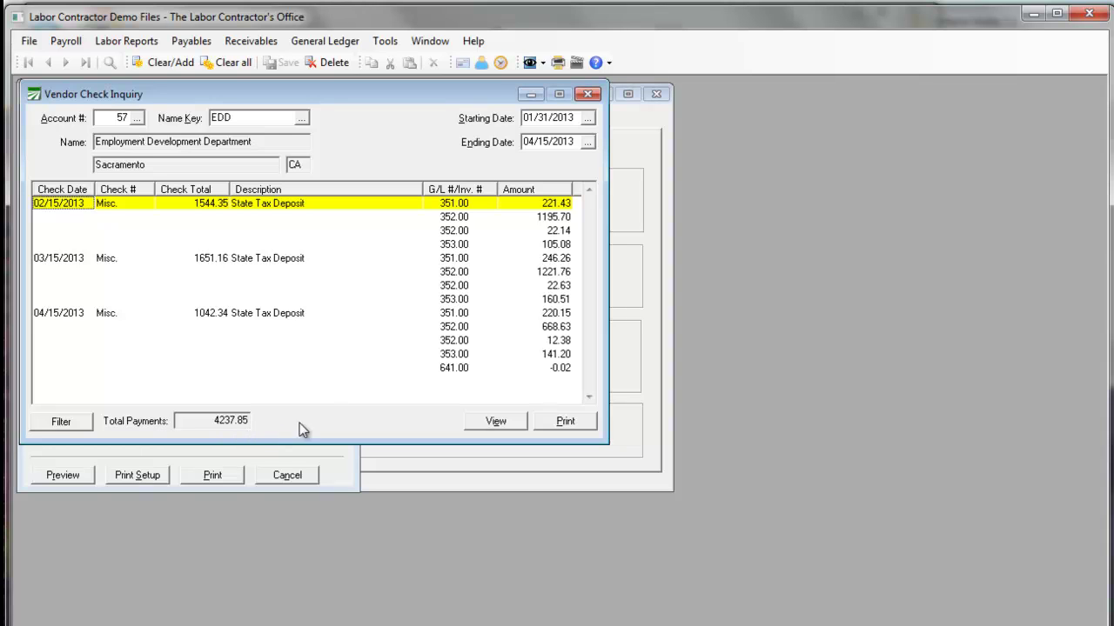
{"action": "left_click", "coordinate": [590, 94]}
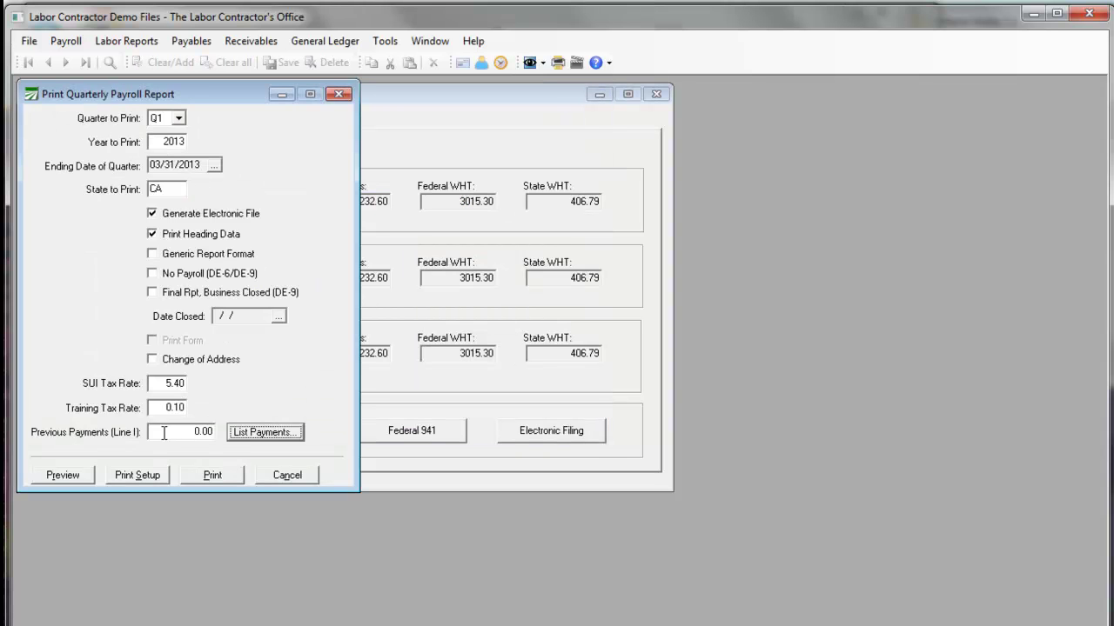
Set Previous Payments (Line I) to 4237.85 for the quarterly payroll report.
{"action": "left_click", "coordinate": [205, 432]}
{"action": "type", "text": "4237.85"}
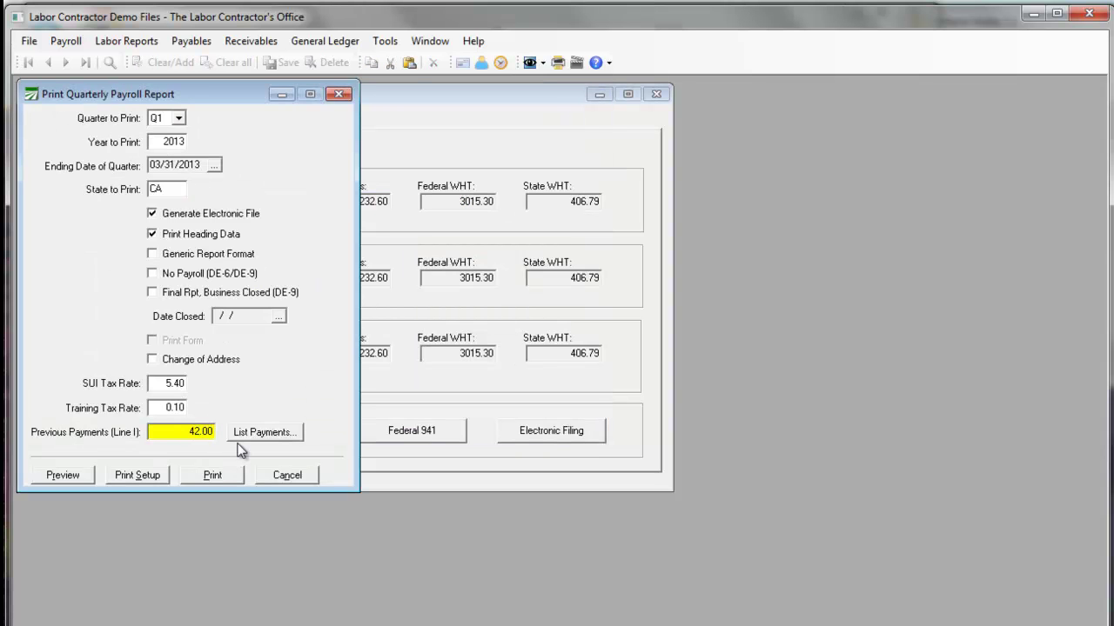
{"action": "key", "text": "Tab"}
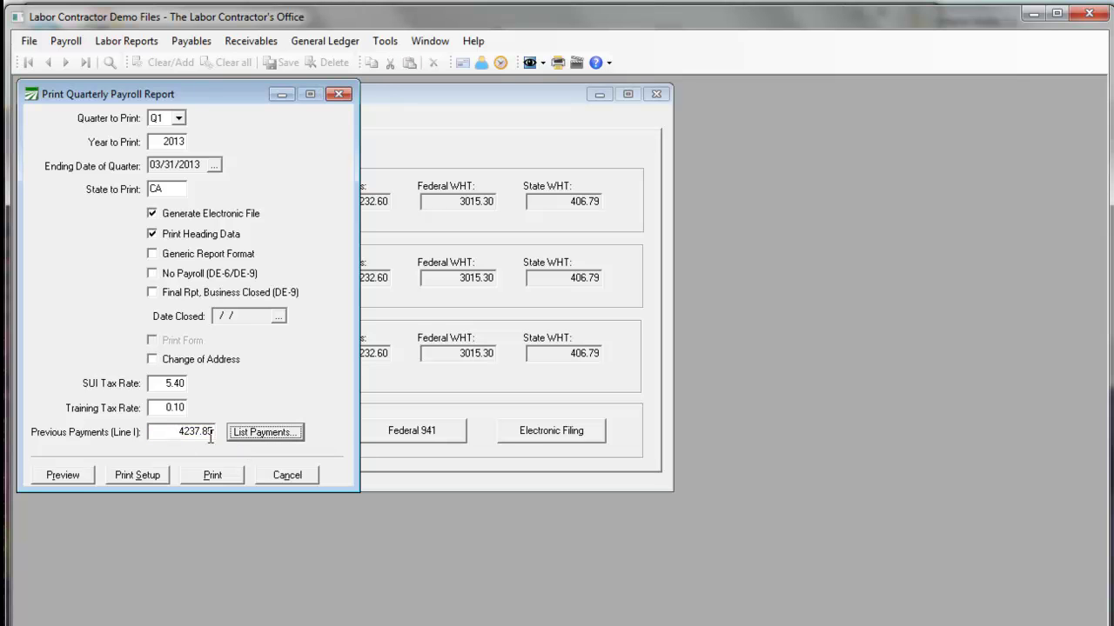
Preview the report, accepting the submitter and employer information, and review the DE 9C, DE9 and Electronic Filing Report pages.
{"action": "left_click", "coordinate": [65, 475]}
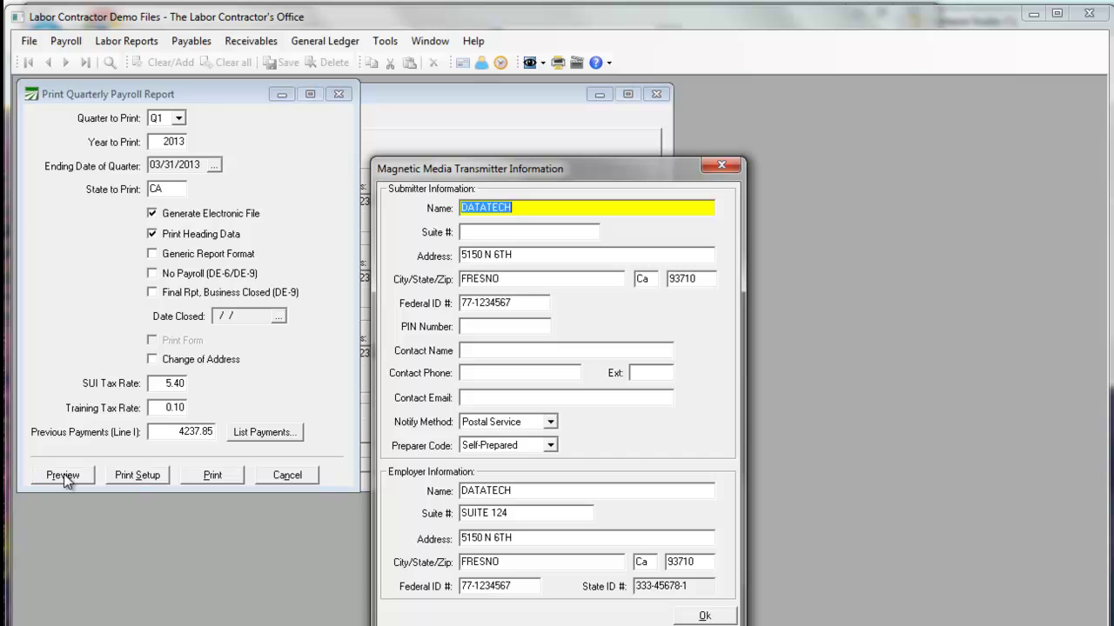
{"action": "left_click", "coordinate": [522, 491]}
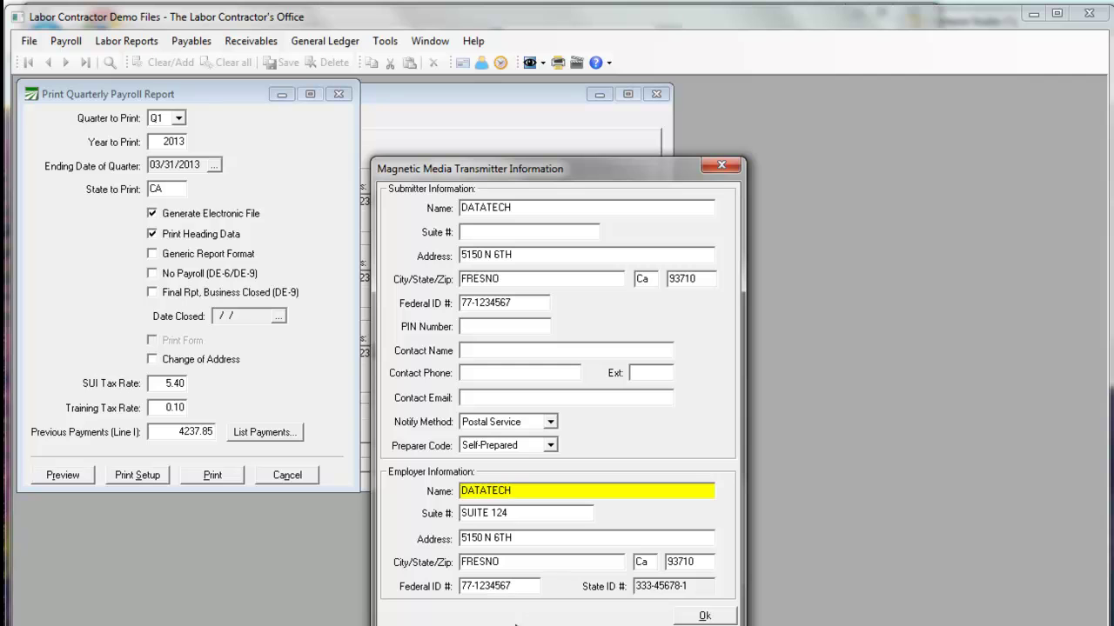
{"action": "left_click", "coordinate": [701, 616]}
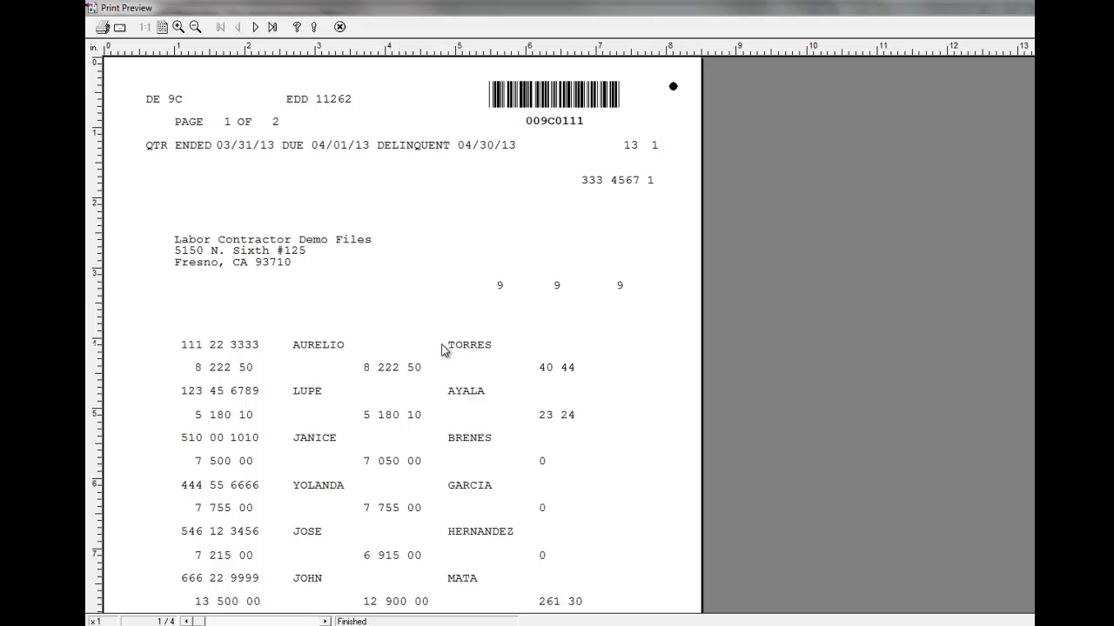
{"action": "left_click", "coordinate": [256, 27]}
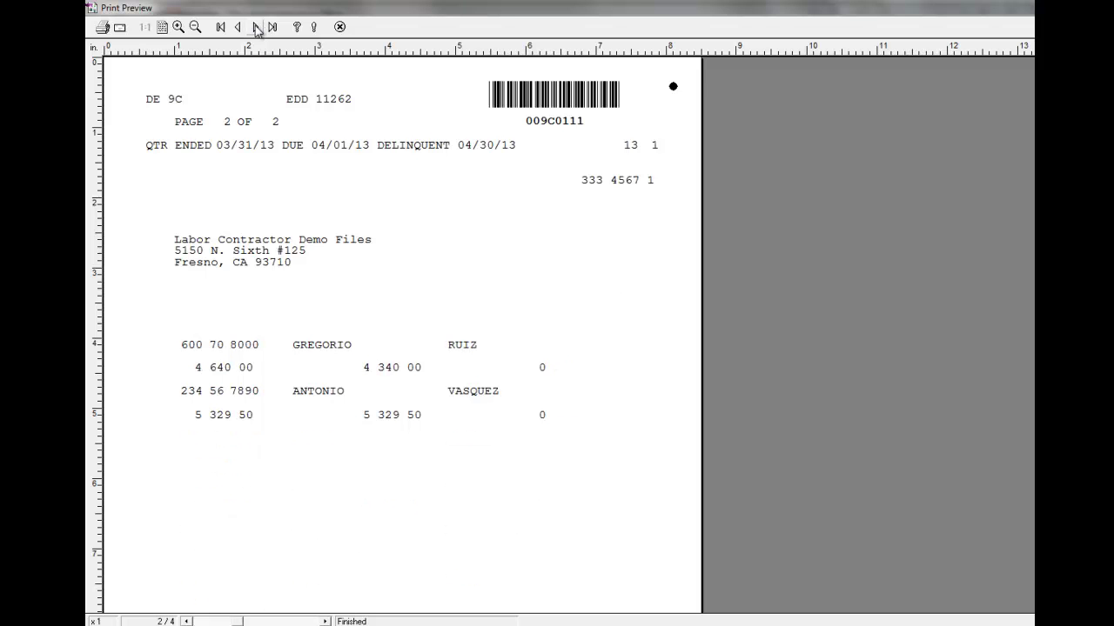
{"action": "left_click", "coordinate": [257, 28]}
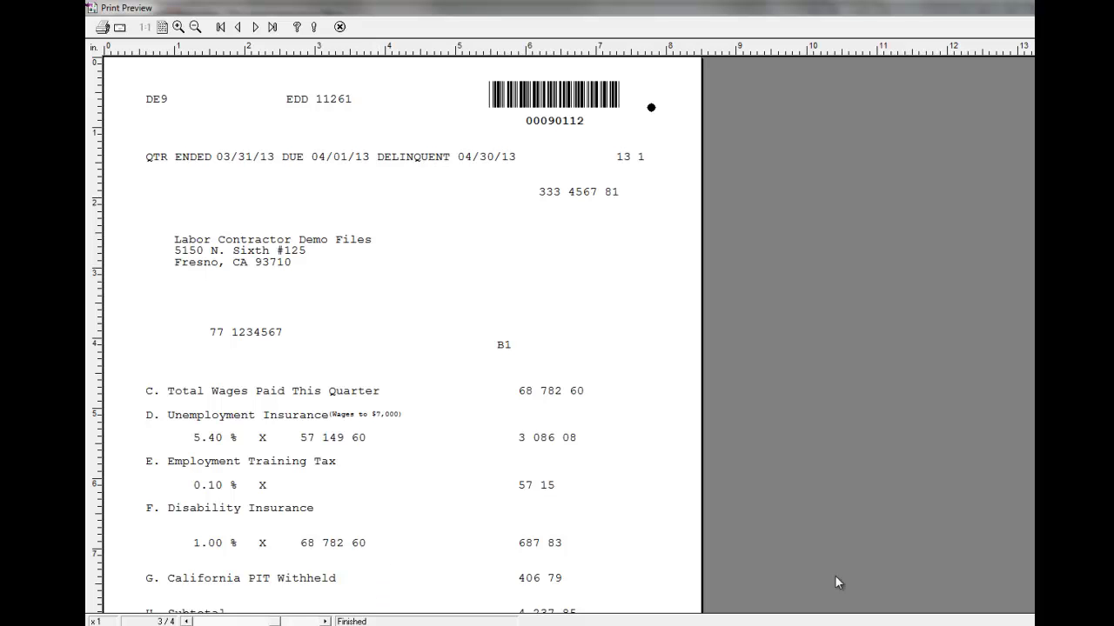
{"action": "scroll", "coordinate": [403, 348], "scroll_direction": "down", "scroll_amount": 3}
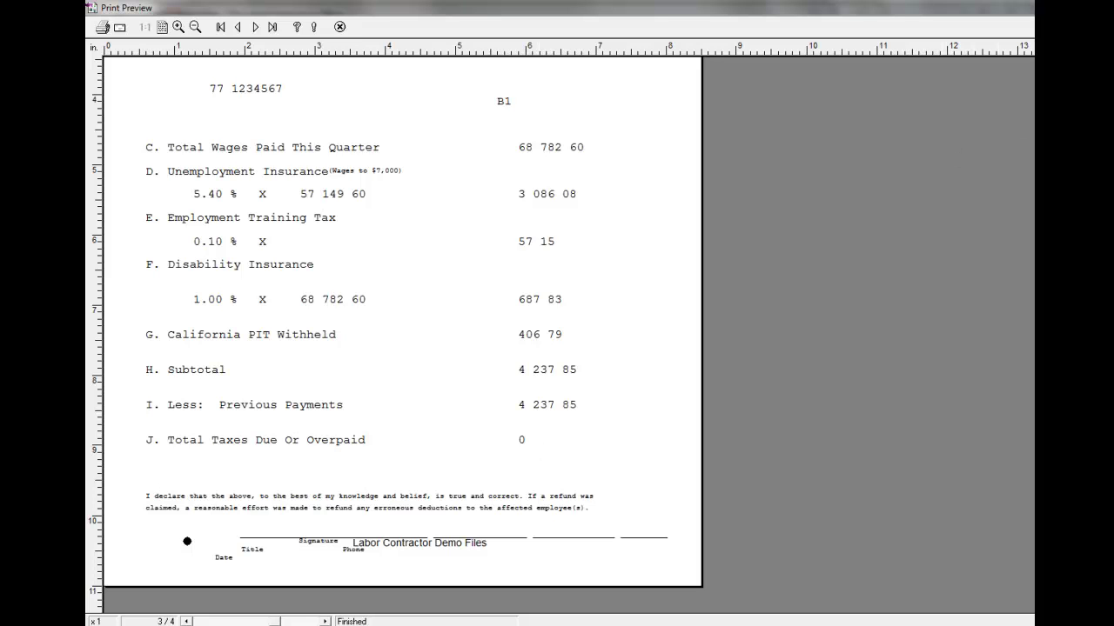
{"action": "scroll", "coordinate": [651, 107], "scroll_direction": "up", "scroll_amount": 3}
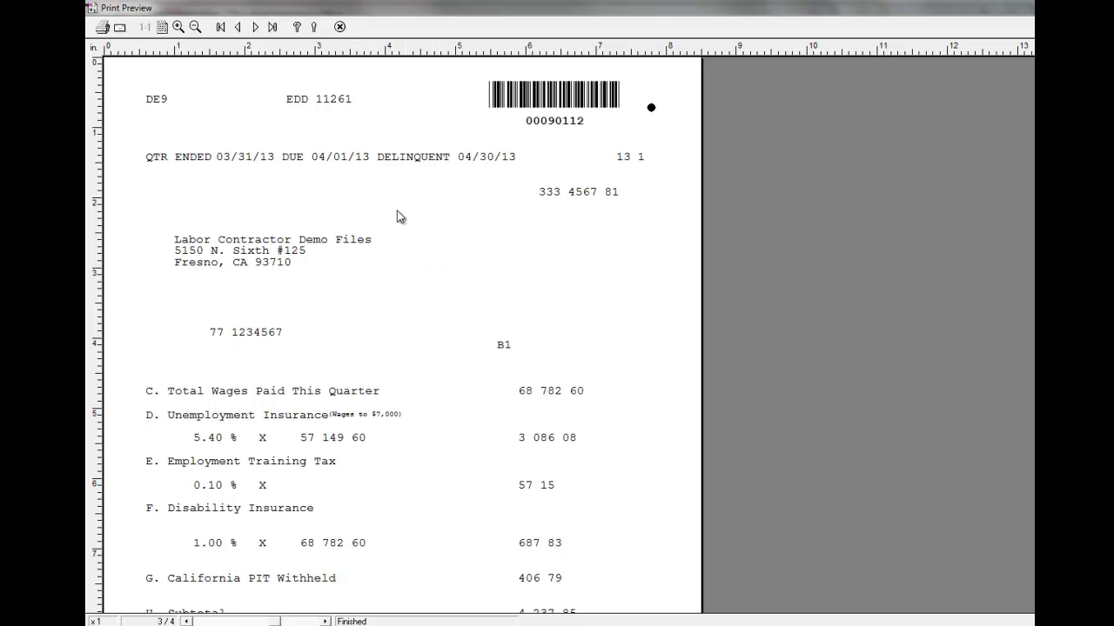
{"action": "left_click", "coordinate": [256, 28]}
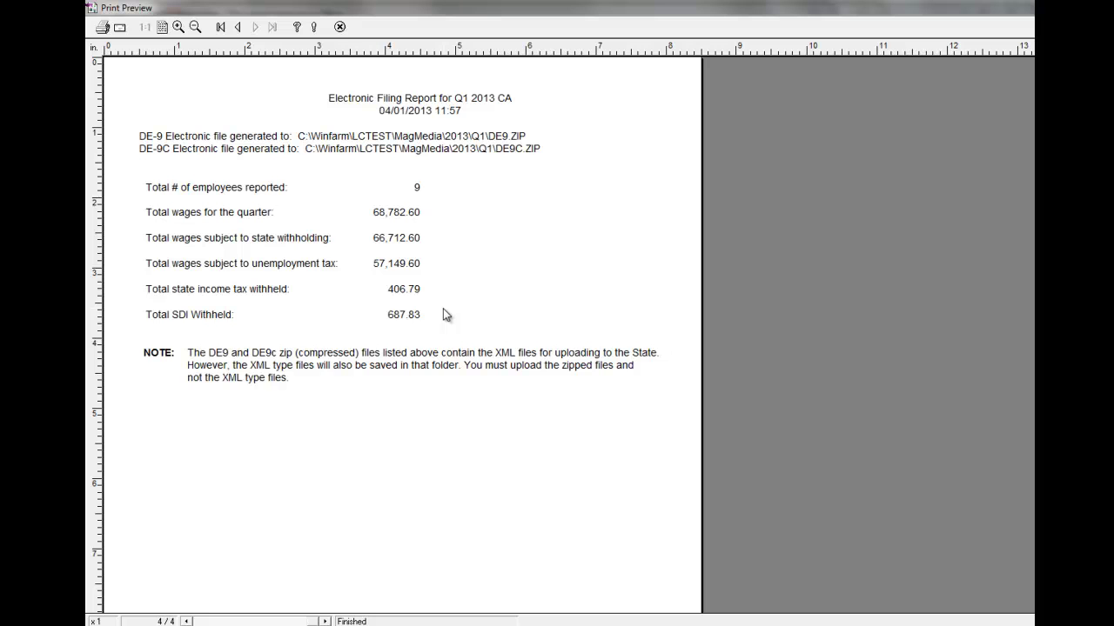
Print only pages 3-4 of the previewed report and close the preview.
{"action": "left_click", "coordinate": [102, 29]}
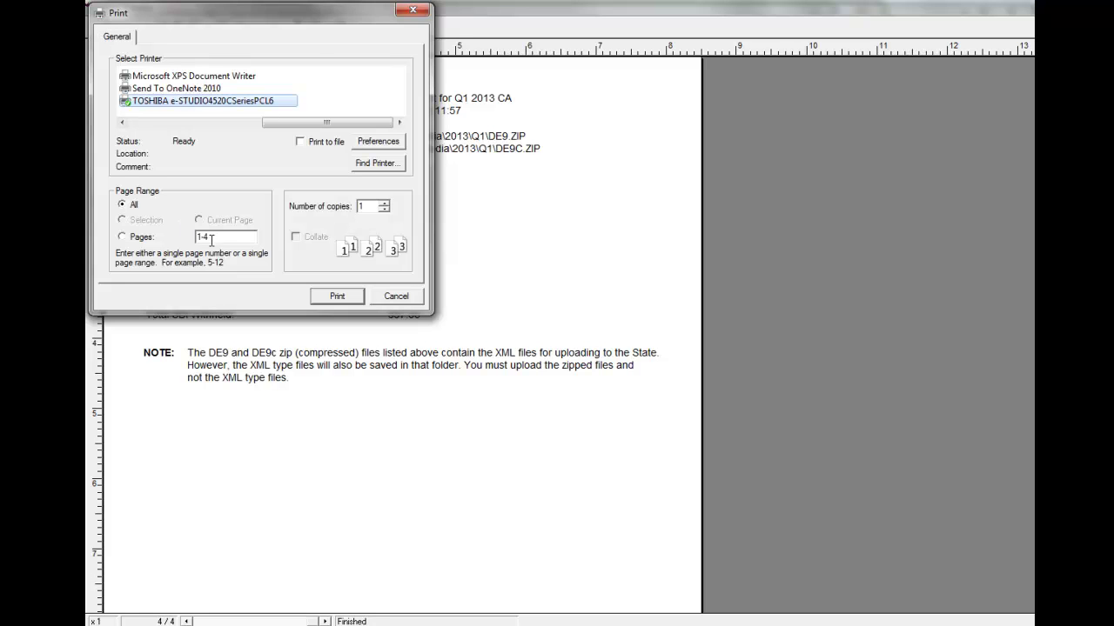
{"action": "left_click_drag", "start_coordinate": [214, 238], "coordinate": [153, 223]}
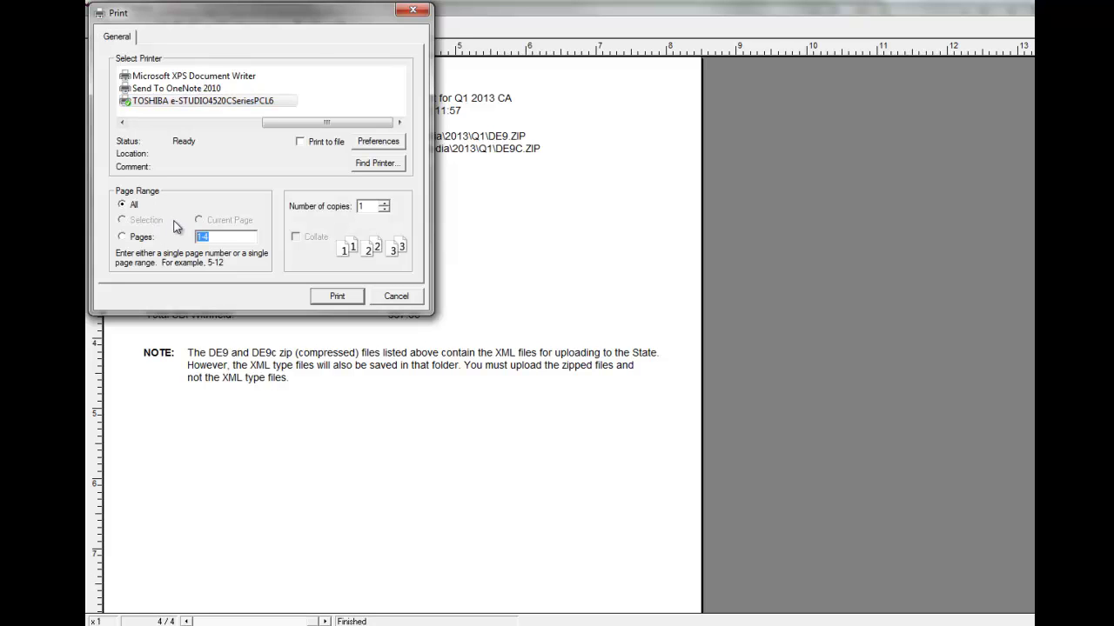
{"action": "type", "text": "3-4"}
{"action": "left_click", "coordinate": [350, 300]}
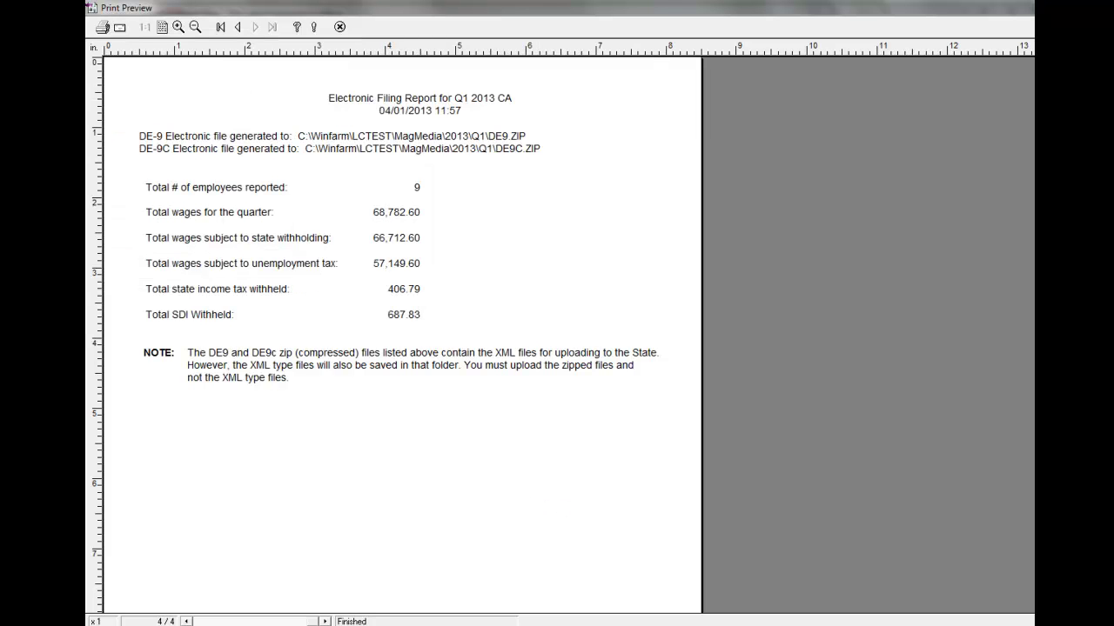
{"action": "key", "text": "Escape"}
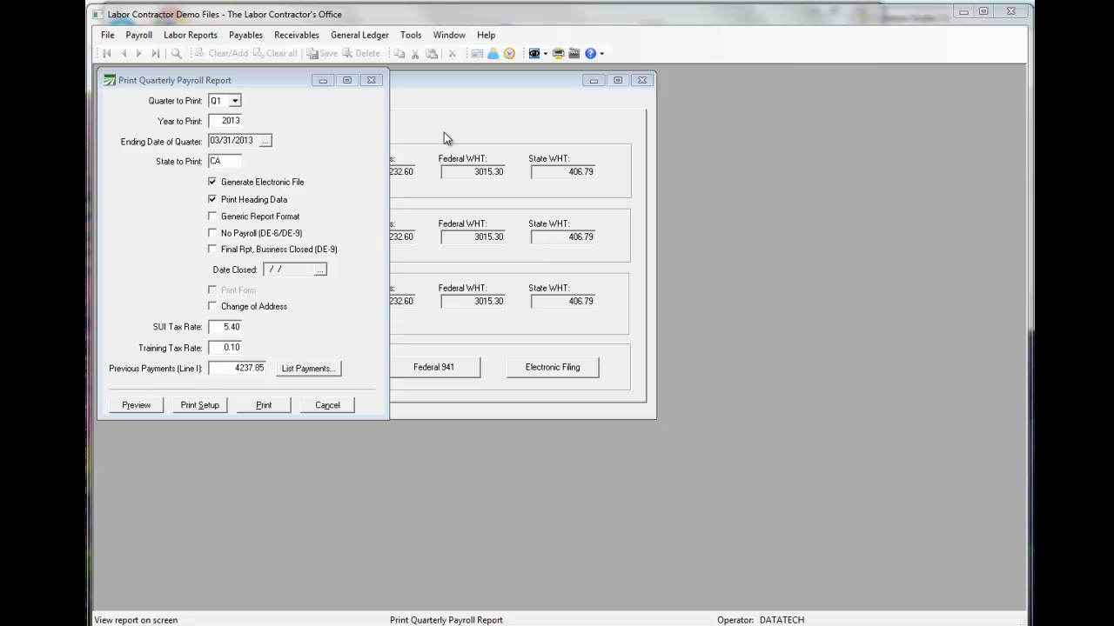